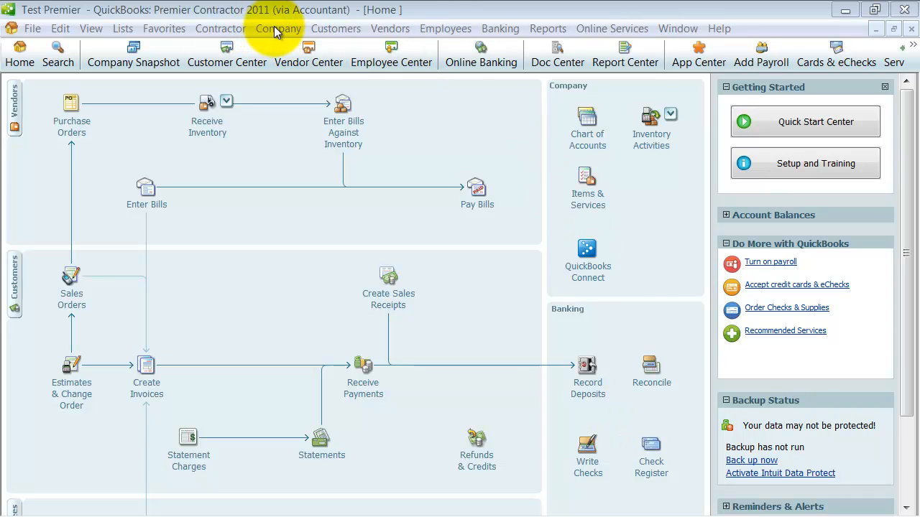
Open the User List from Company > Set Up Users and Passwords > Set Up Users
{"action": "left_click", "coordinate": [330, 29]}
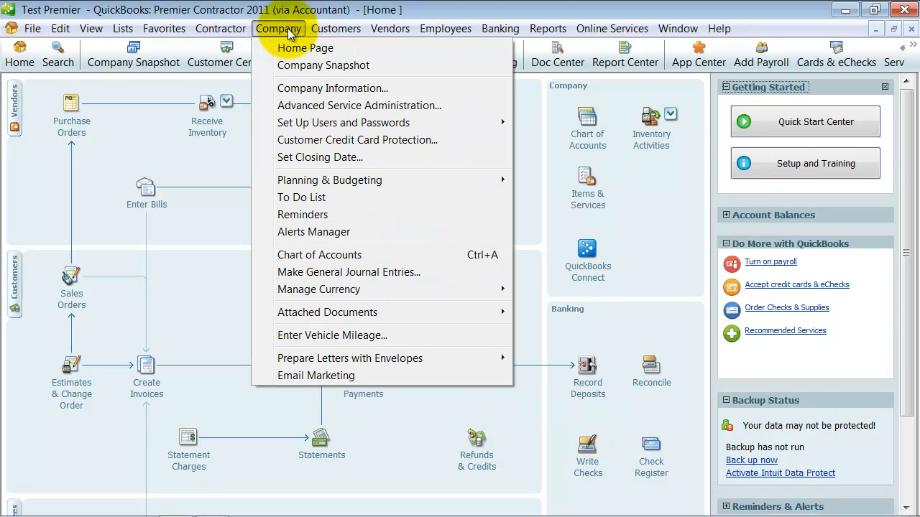
{"action": "mouse_move", "coordinate": [299, 123]}
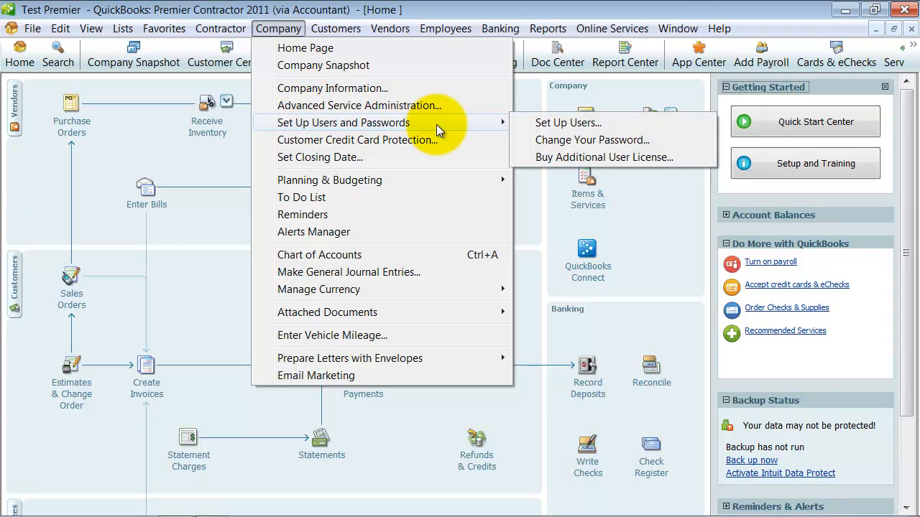
{"action": "left_click", "coordinate": [557, 123]}
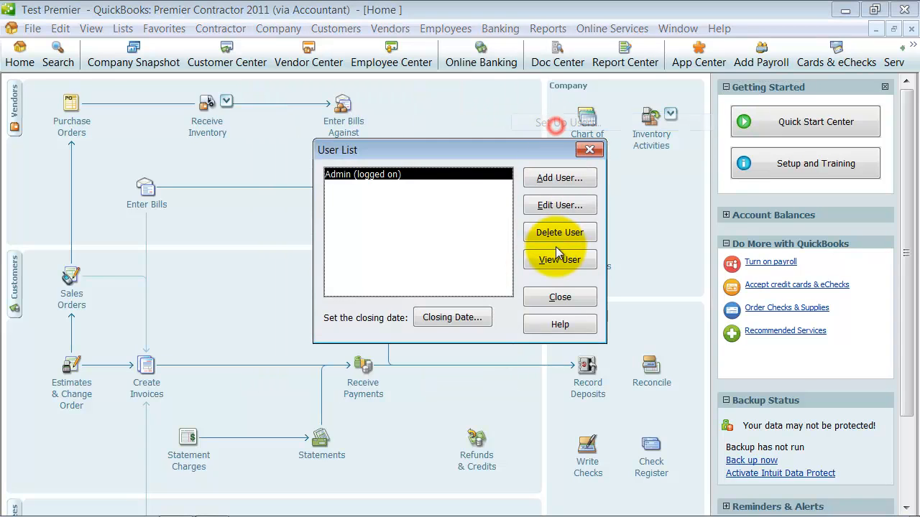
{"action": "left_click", "coordinate": [332, 175]}
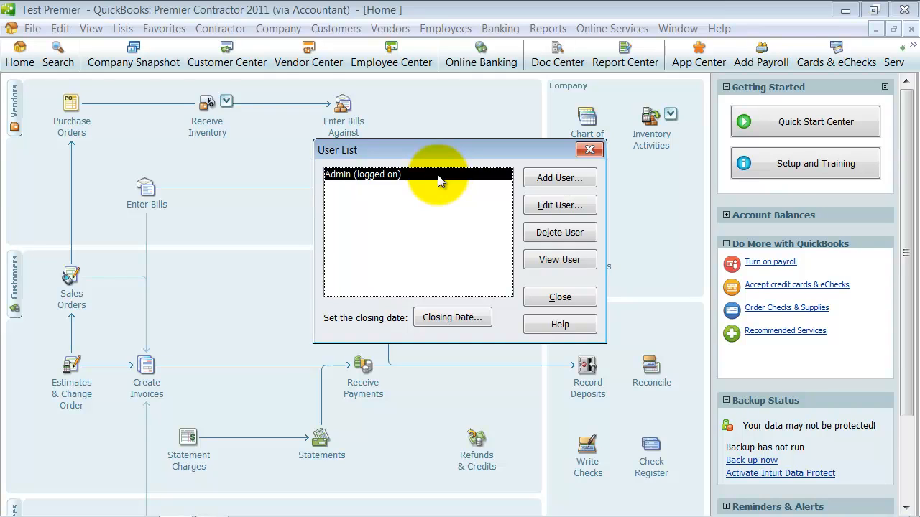
Add a new user with a confirmed password and choose access to Selected areas of QuickBooks
{"action": "left_click", "coordinate": [579, 179]}
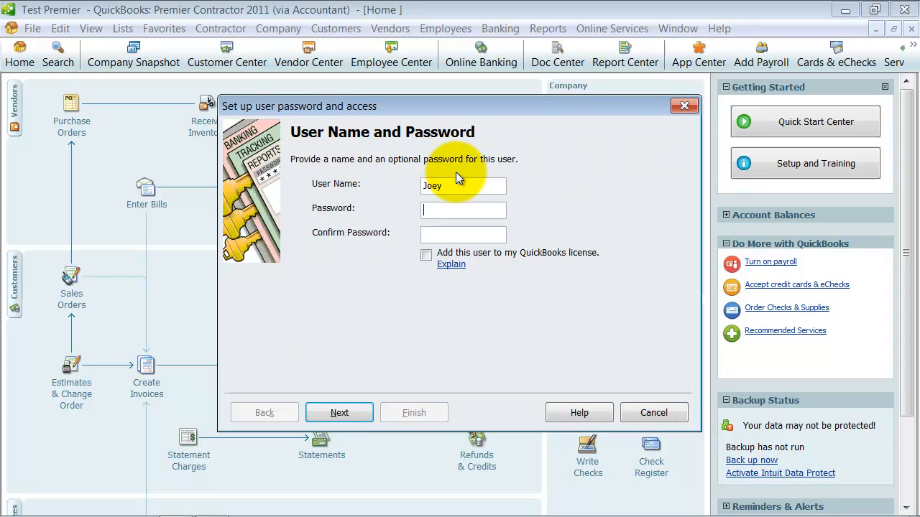
{"action": "type", "text": "123"}
{"action": "key", "text": "Tab"}
{"action": "type", "text": "123"}
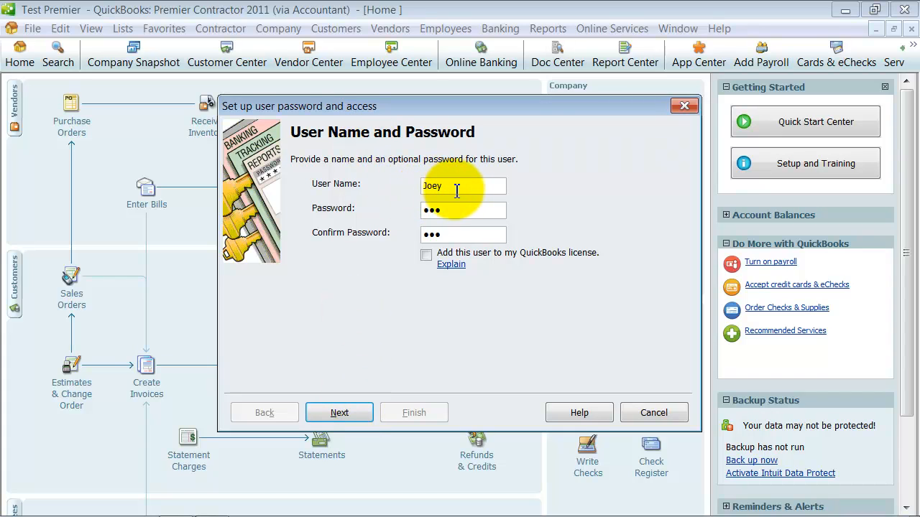
{"action": "left_click_drag", "start_coordinate": [454, 188], "coordinate": [400, 186]}
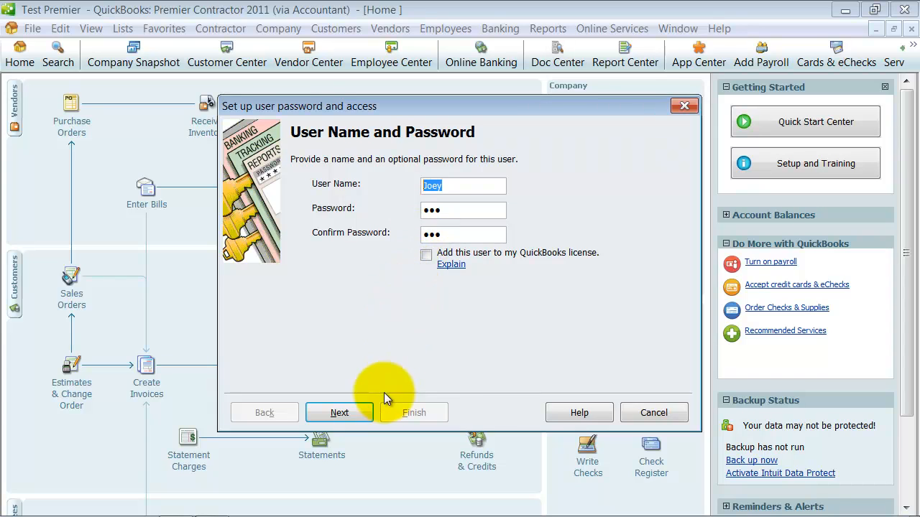
{"action": "left_click", "coordinate": [320, 417]}
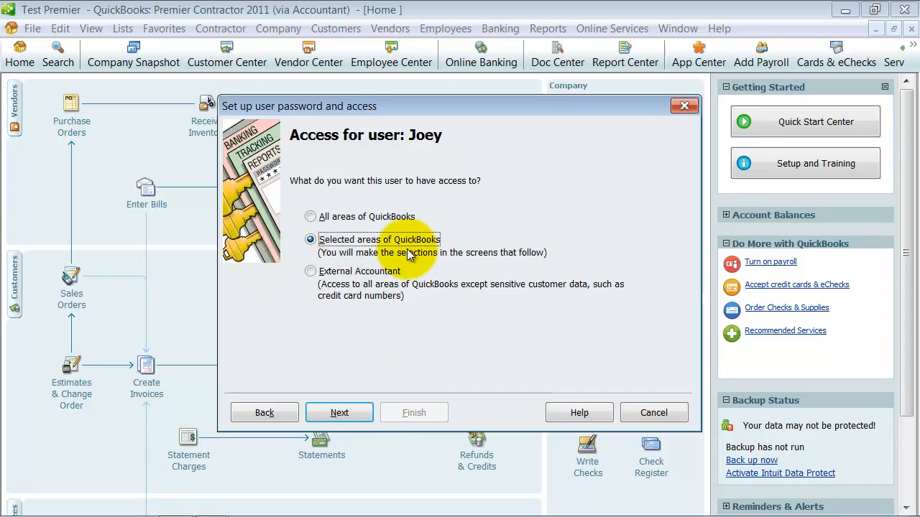
{"action": "left_click", "coordinate": [363, 412]}
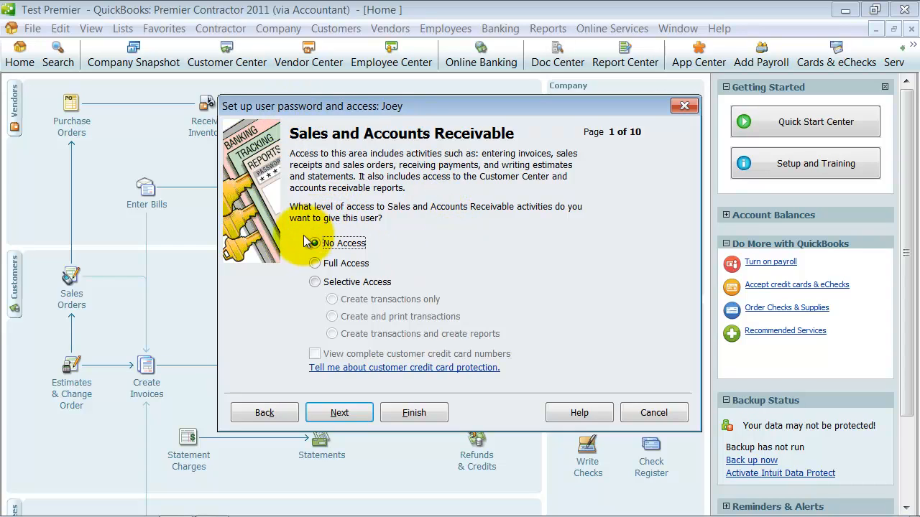
Leave Sales and Accounts Receivable at No Access
{"action": "left_click", "coordinate": [315, 282]}
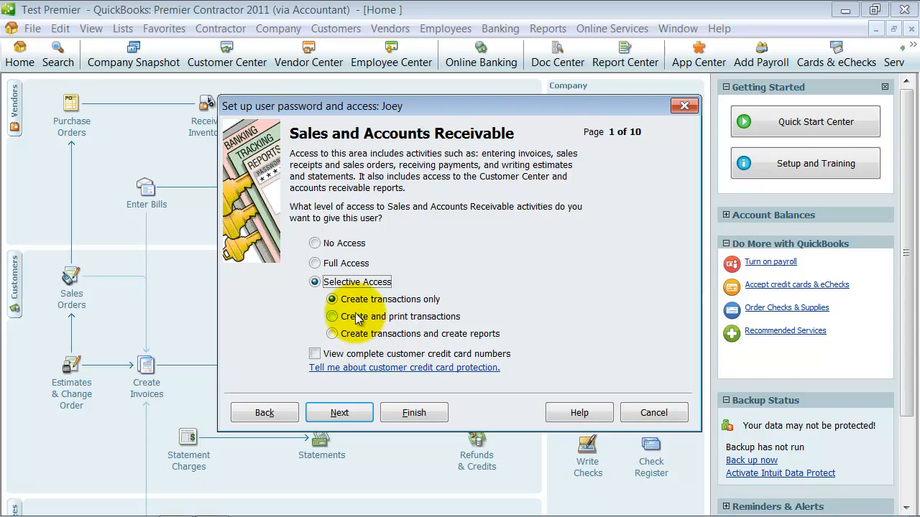
{"action": "left_click", "coordinate": [315, 244]}
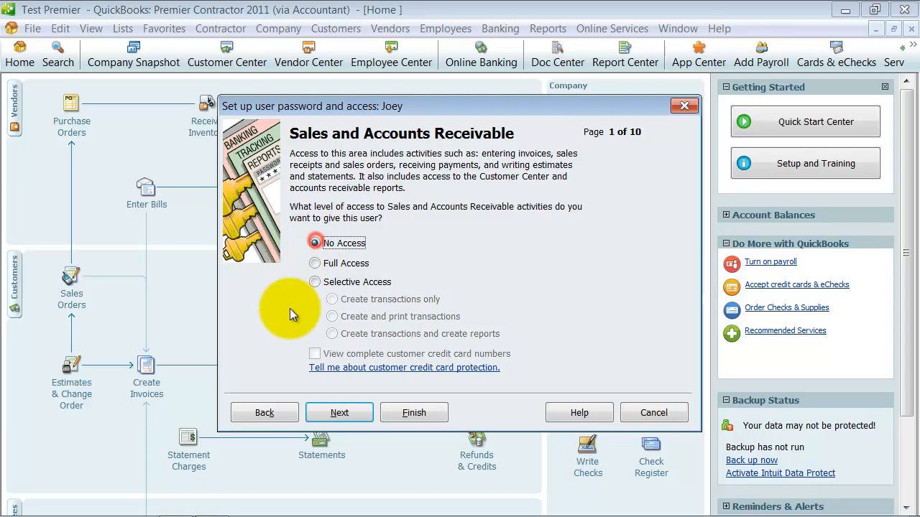
{"action": "left_click", "coordinate": [353, 414]}
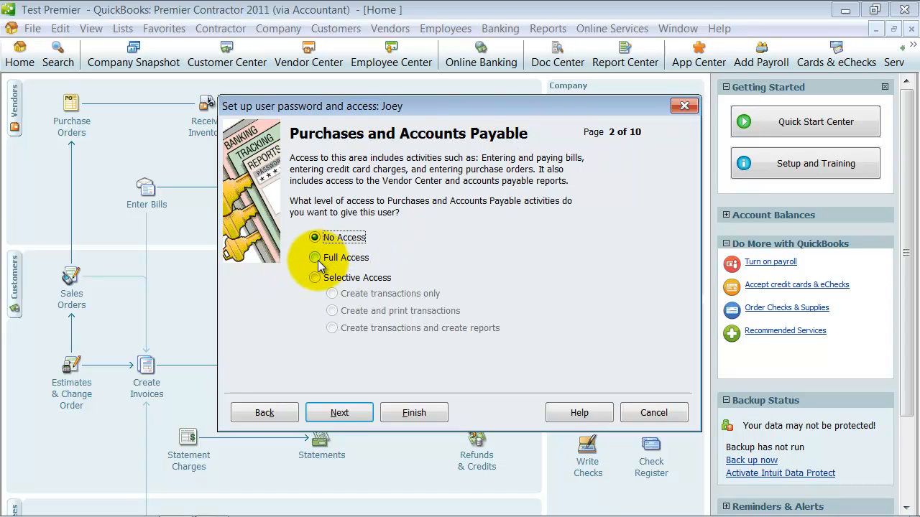
Give Purchases and Accounts Payable selective access to create transactions and reports
{"action": "left_click", "coordinate": [315, 277]}
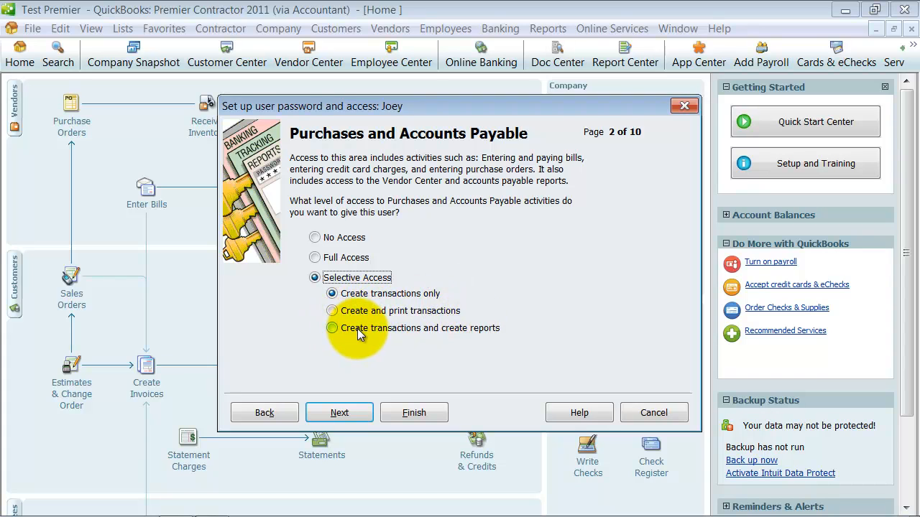
{"action": "left_click", "coordinate": [332, 328]}
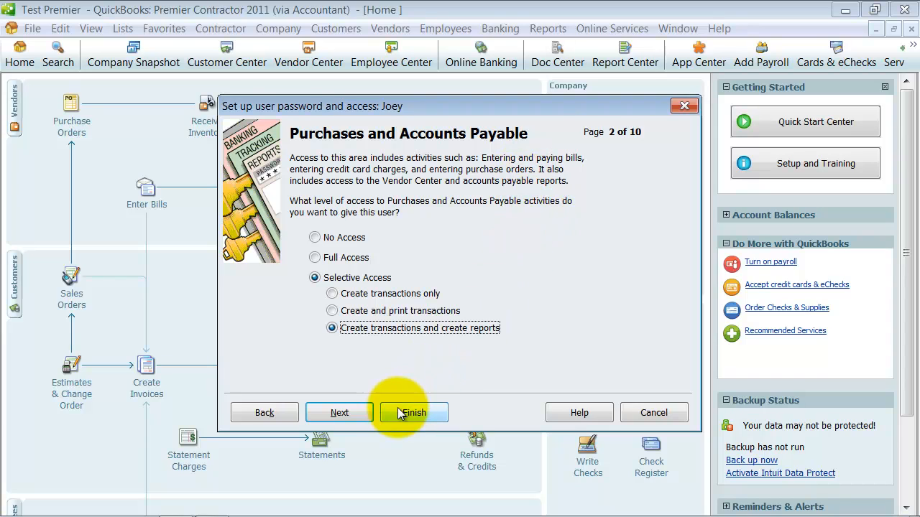
{"action": "left_click", "coordinate": [348, 414]}
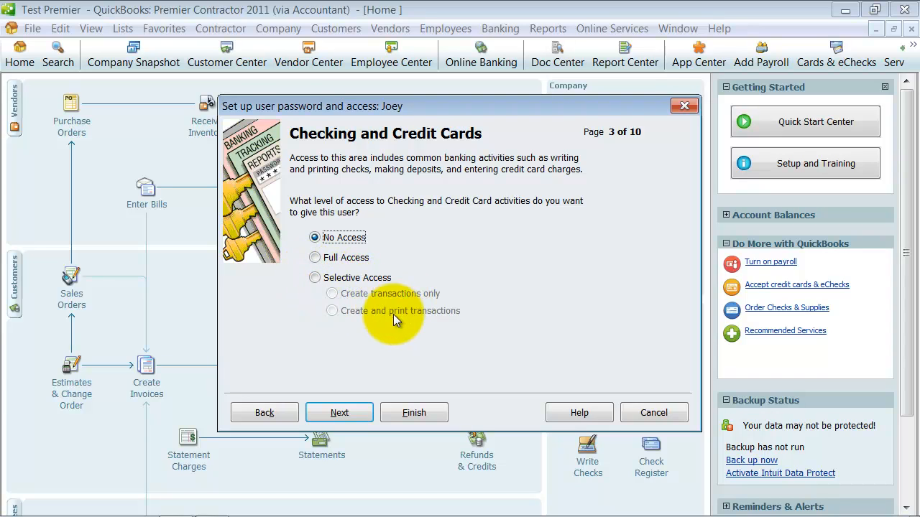
Give selective Checking and Credit Cards access and Full Access to Inventory
{"action": "left_click", "coordinate": [316, 278]}
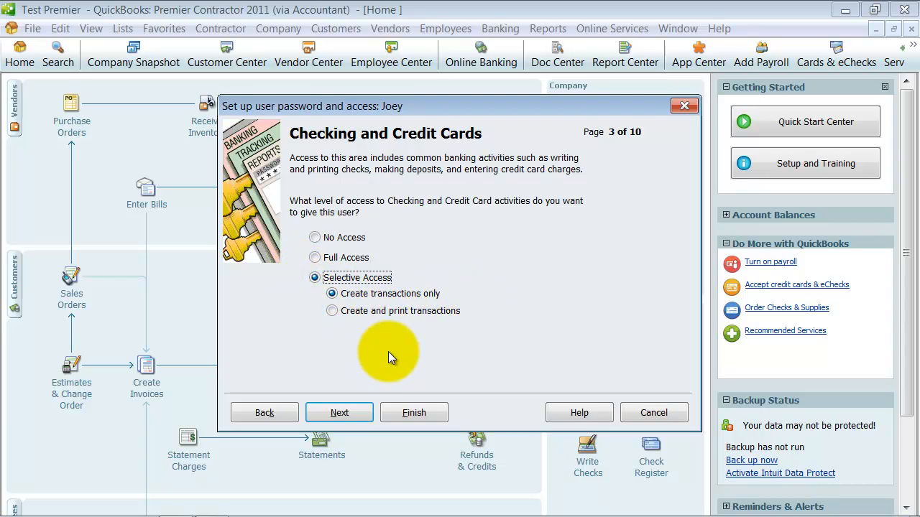
{"action": "left_click", "coordinate": [340, 414]}
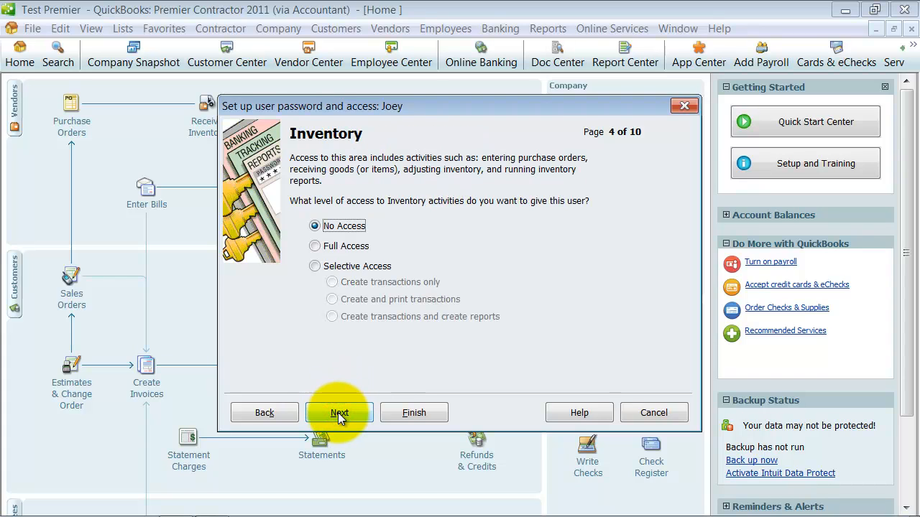
{"action": "left_click", "coordinate": [316, 246]}
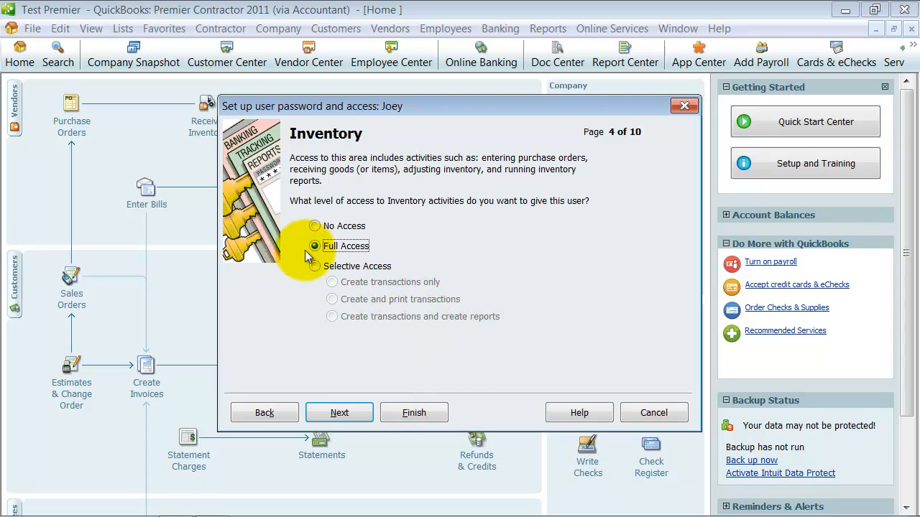
{"action": "left_click", "coordinate": [352, 414]}
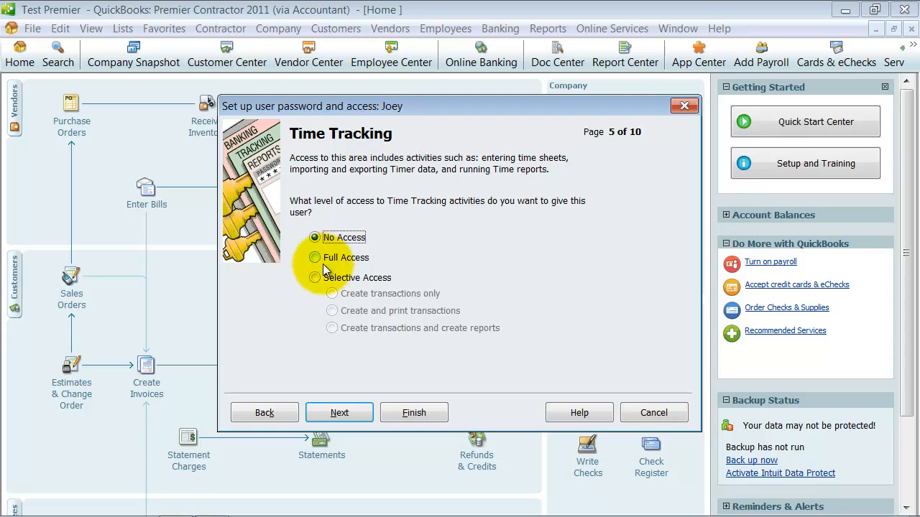
Give Time Tracking selective create-only access and set Payroll and Employees to No Access
{"action": "left_click", "coordinate": [317, 278]}
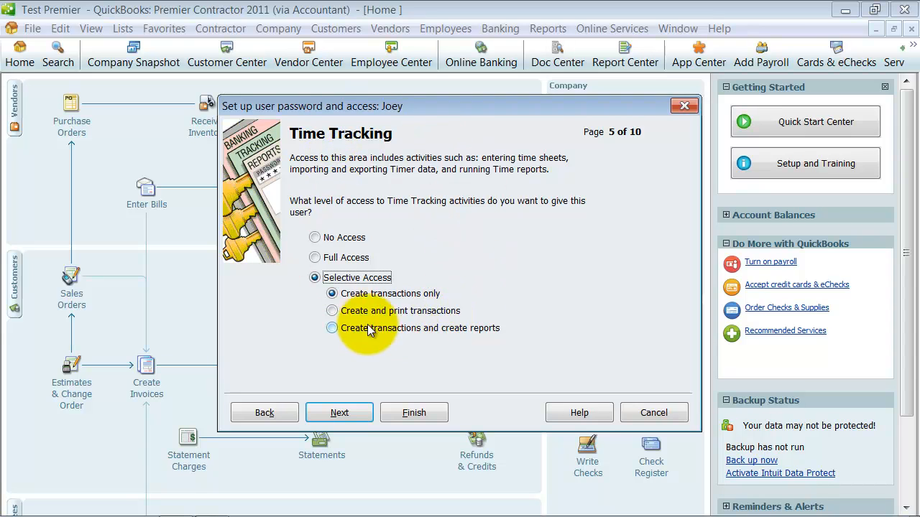
{"action": "left_click", "coordinate": [339, 415]}
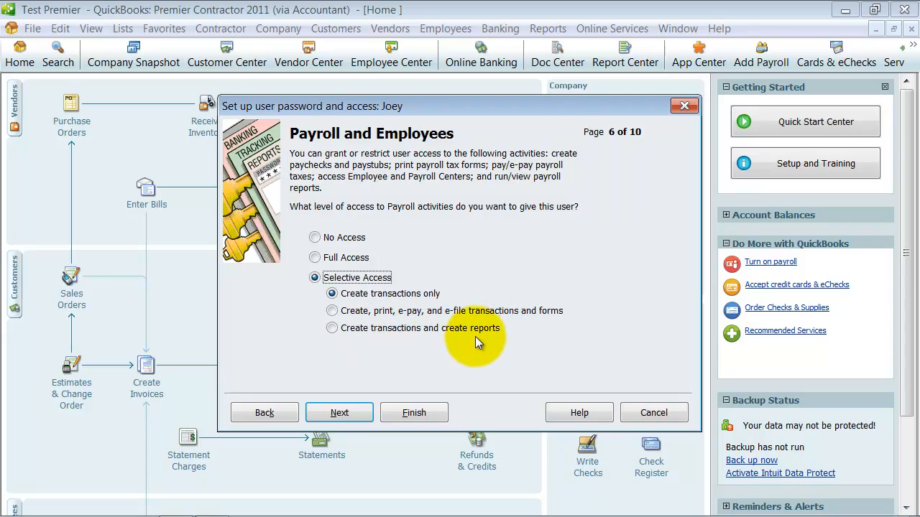
{"action": "left_click", "coordinate": [320, 237]}
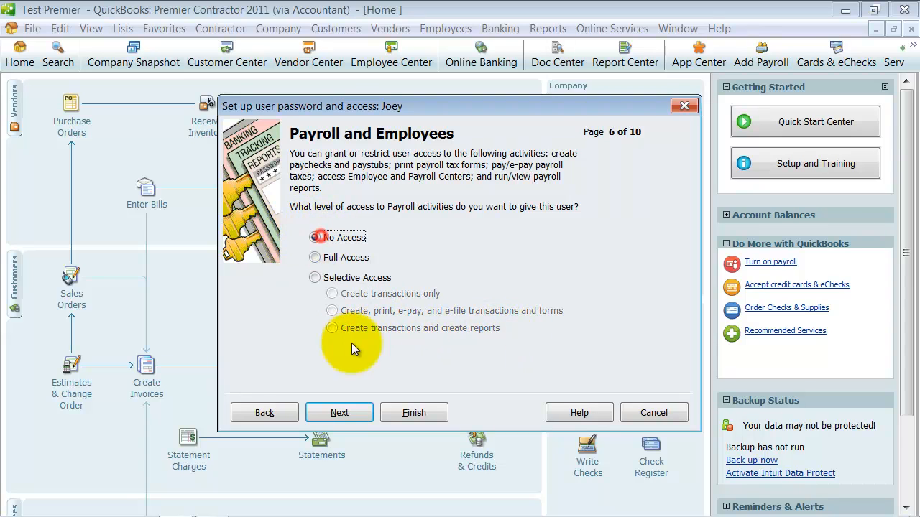
{"action": "left_click", "coordinate": [358, 416]}
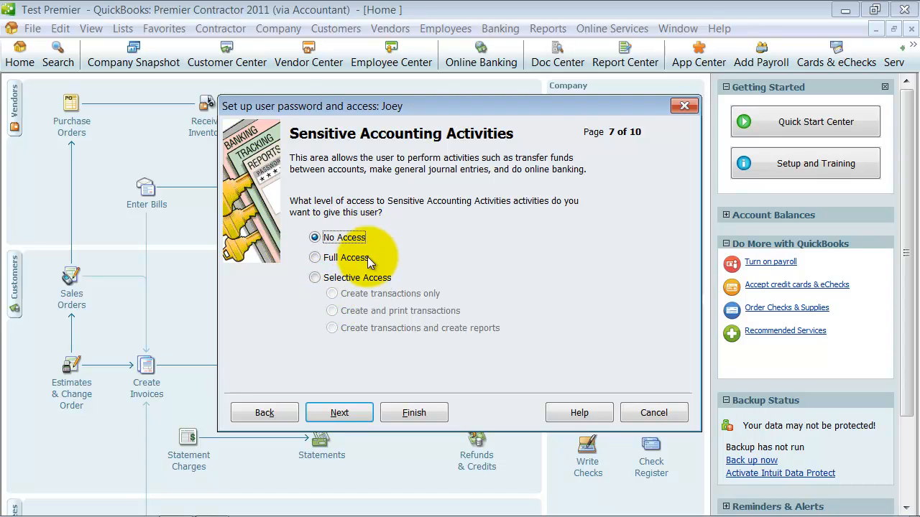
Set Sensitive Accounting Activities to No Access
{"action": "left_click", "coordinate": [316, 278]}
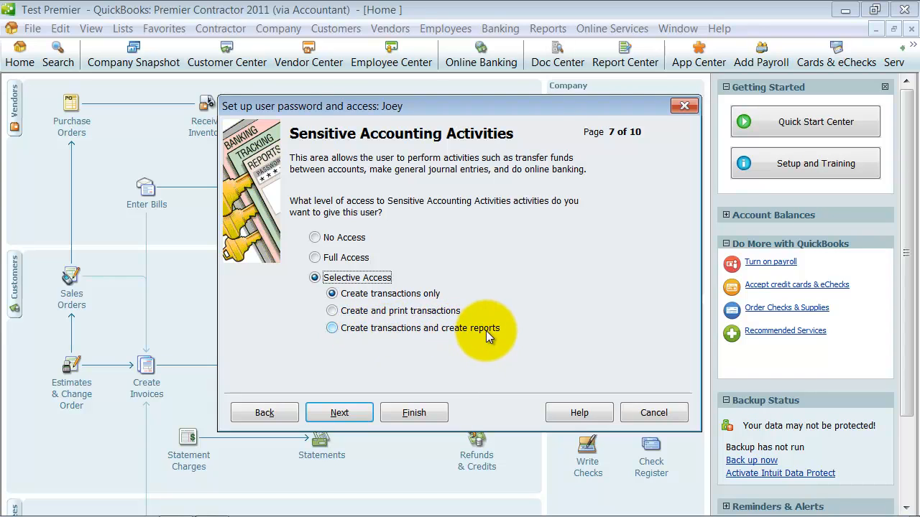
{"action": "left_click", "coordinate": [319, 236]}
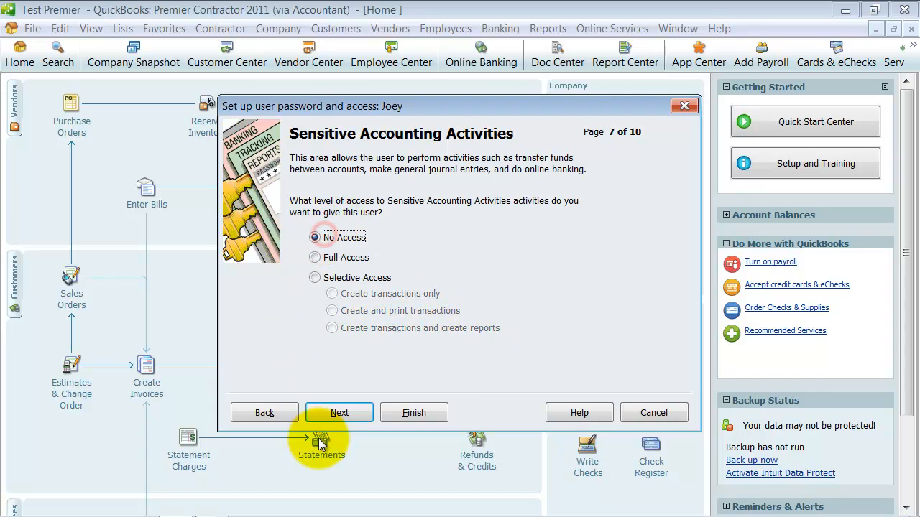
{"action": "left_click", "coordinate": [350, 412]}
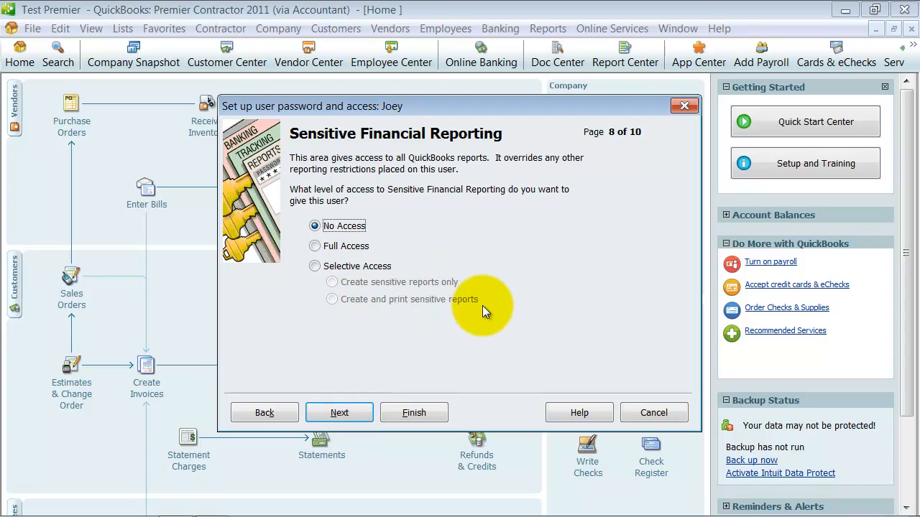
Keep Sensitive Financial Reporting denied and allow changing or deleting transactions
{"action": "left_click", "coordinate": [359, 414]}
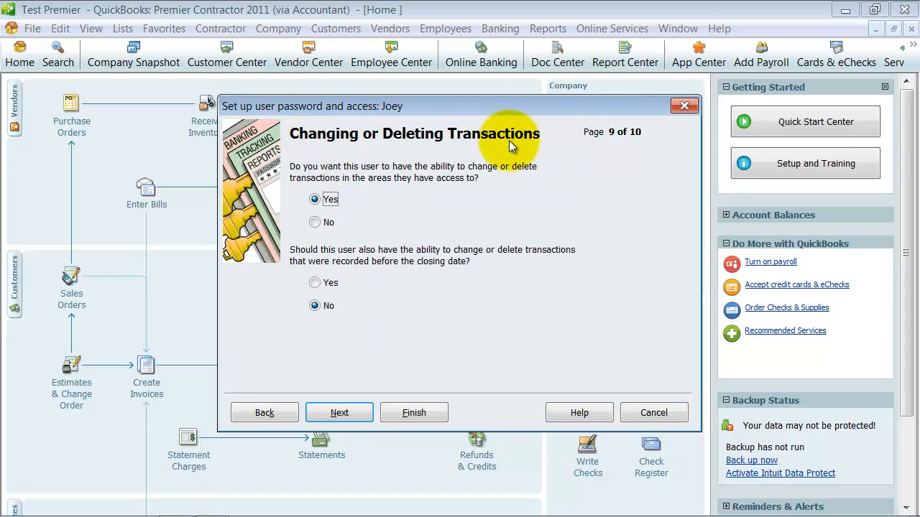
{"action": "left_click", "coordinate": [315, 199]}
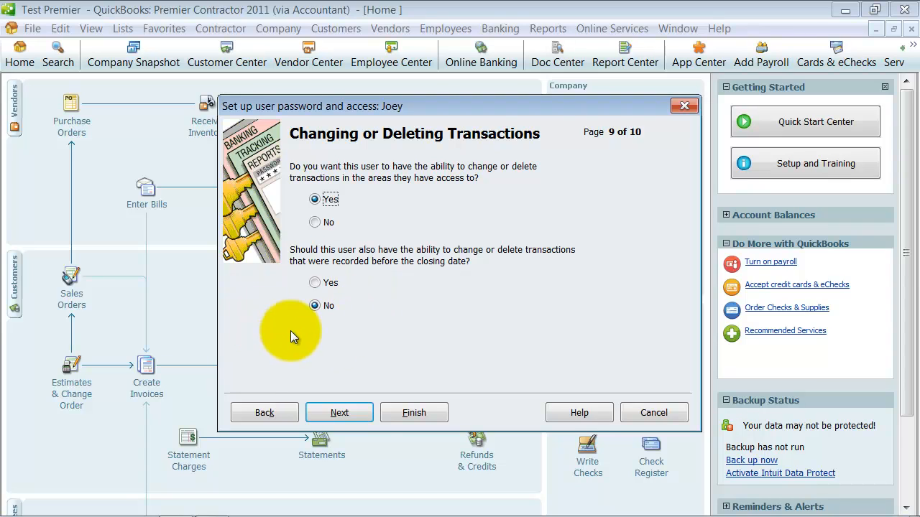
{"action": "left_click", "coordinate": [363, 414]}
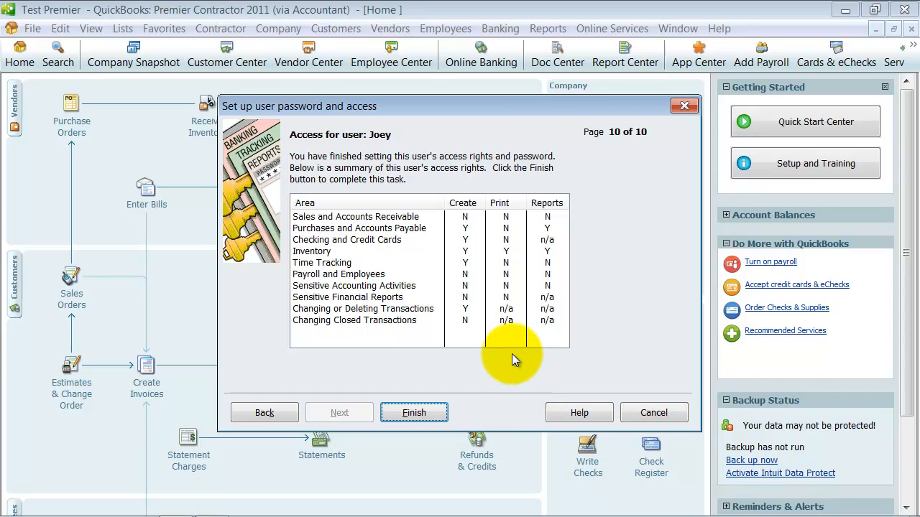
Finish the new user, acknowledge the auto-login warning, and close the User List
{"action": "left_click", "coordinate": [427, 415]}
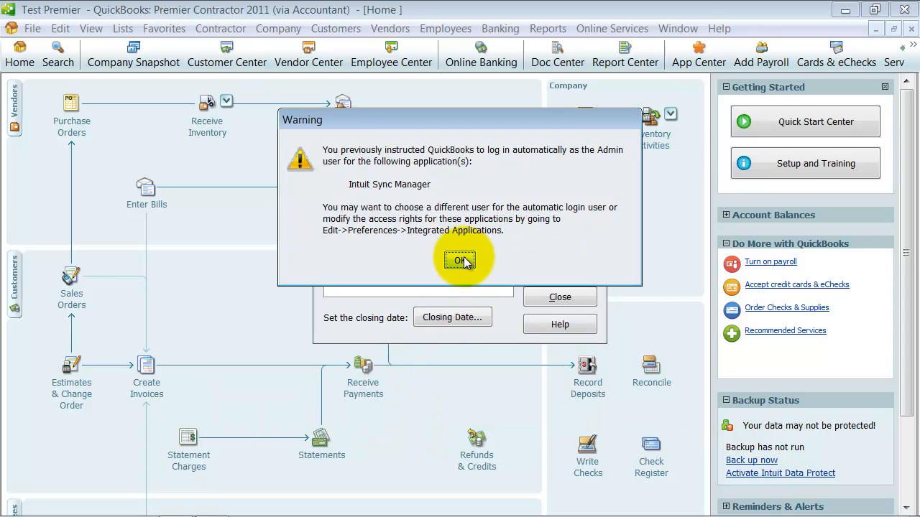
{"action": "left_click", "coordinate": [459, 261]}
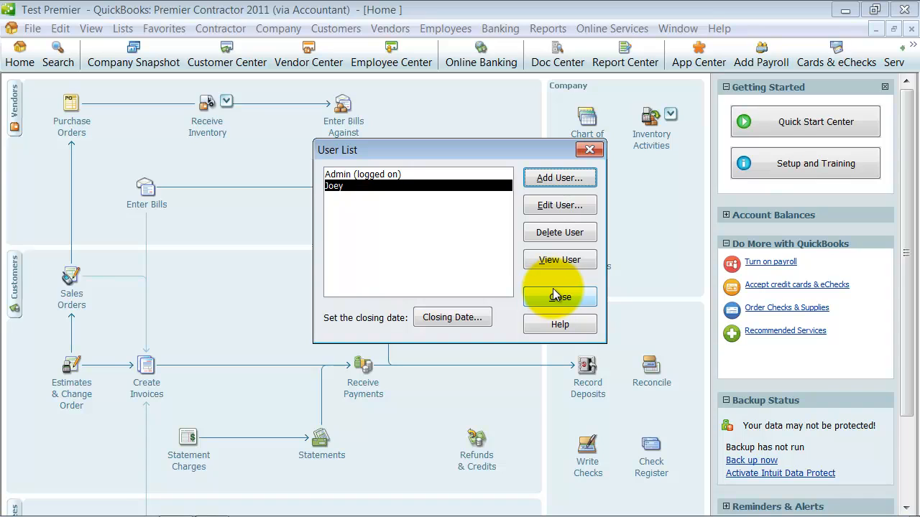
{"action": "left_click", "coordinate": [576, 293]}
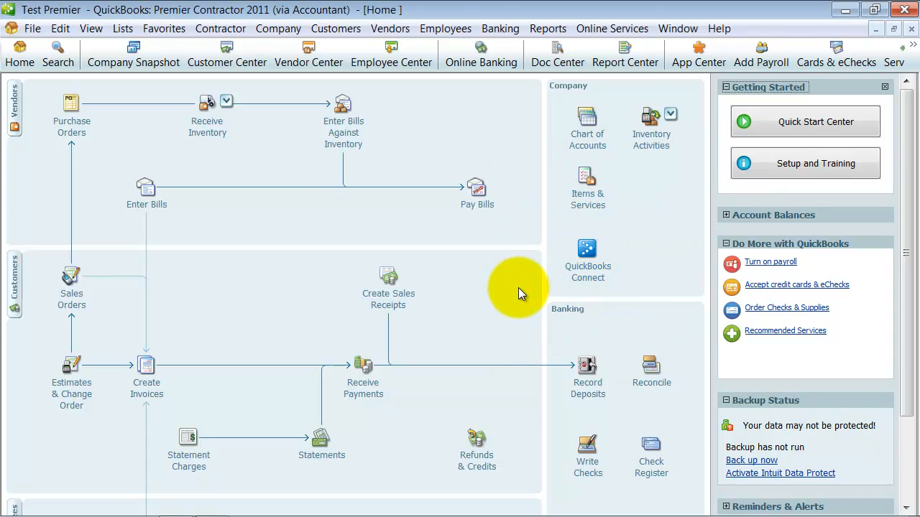
Display the Inventory submenu under the Reports menu
{"action": "left_click", "coordinate": [544, 29]}
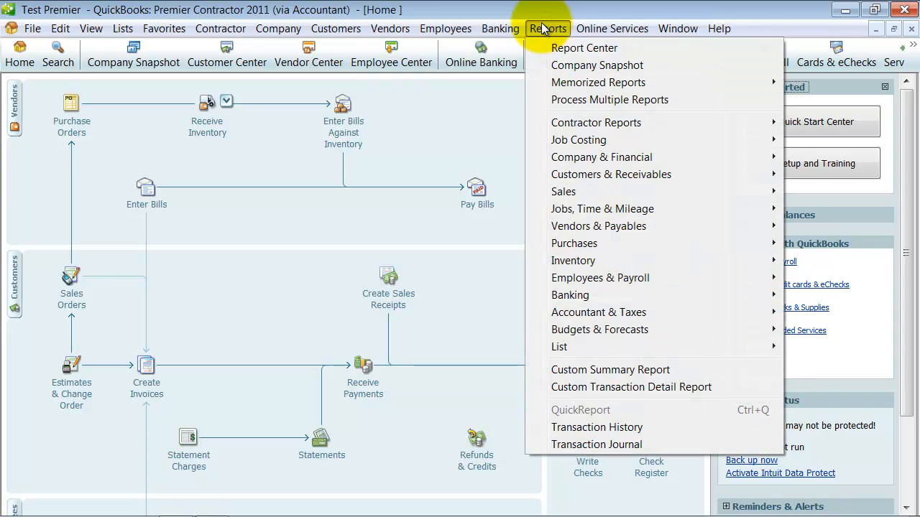
{"action": "mouse_move", "coordinate": [608, 227]}
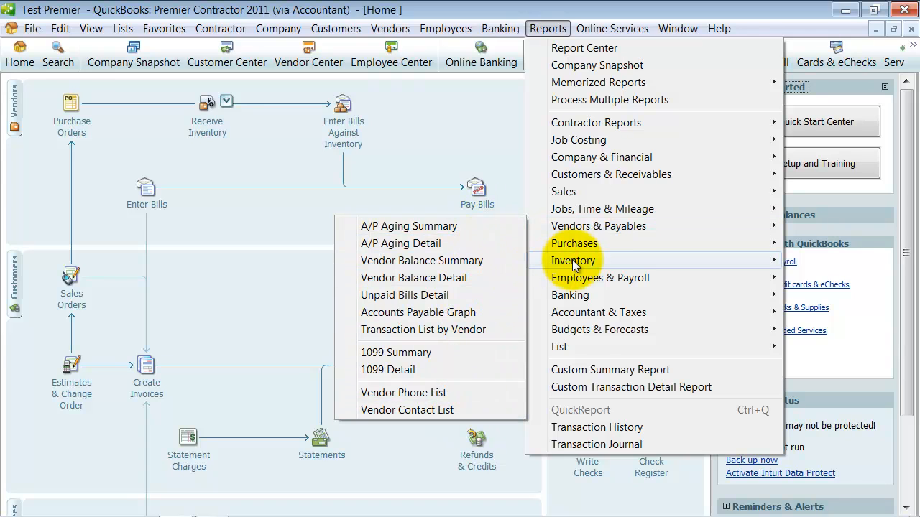
{"action": "mouse_move", "coordinate": [574, 265]}
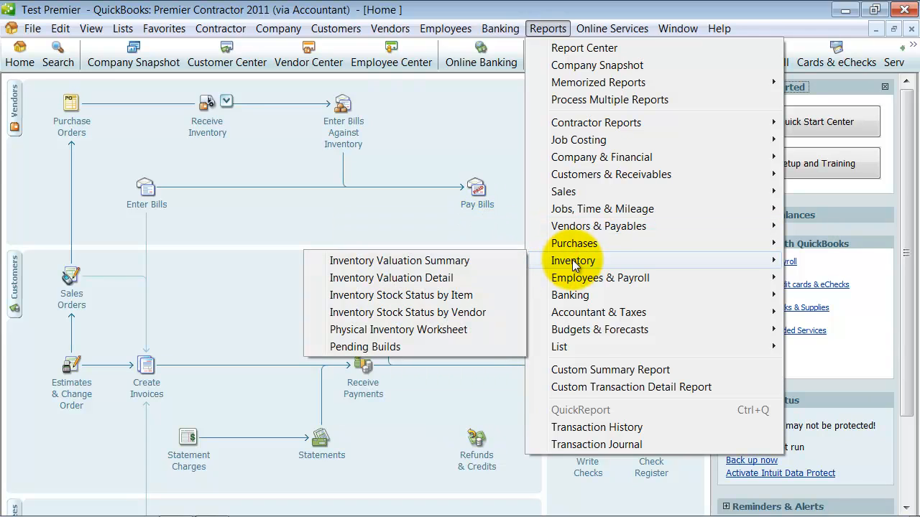